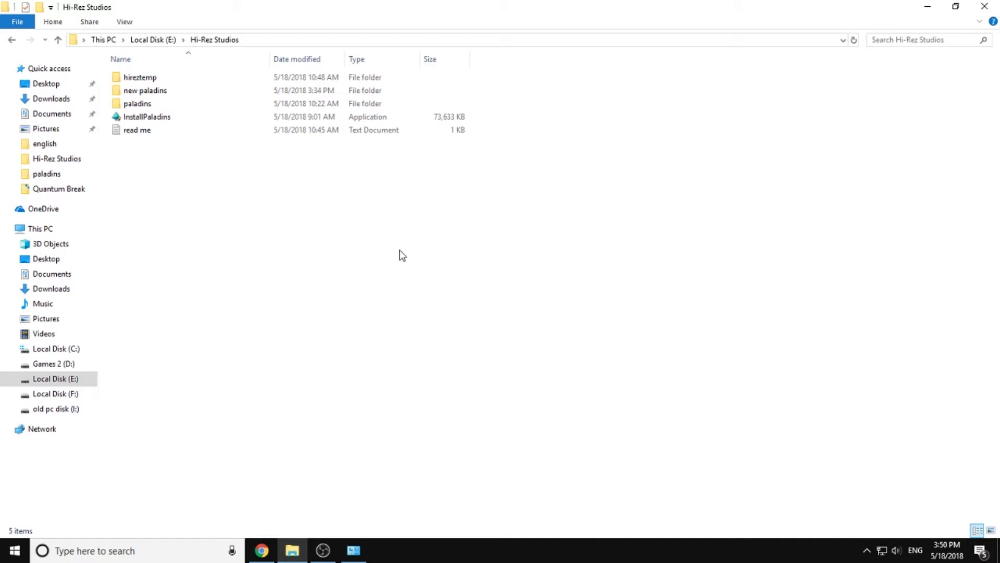
Run the InstallPaladins installer, accept the license agreement and keep the default location for the Hi-Rez Studios common files.
double_click(302, 123)
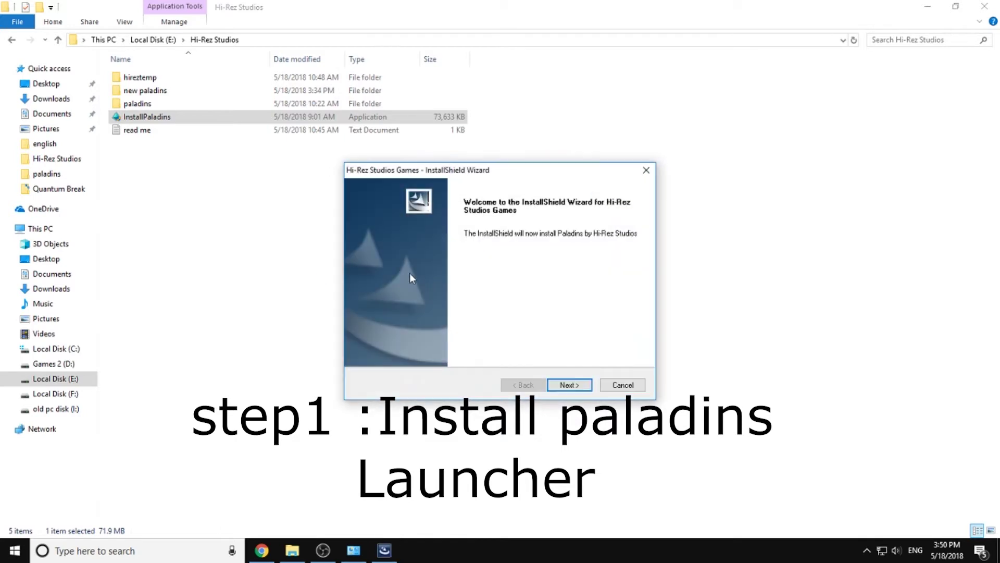
left_click(562, 389)
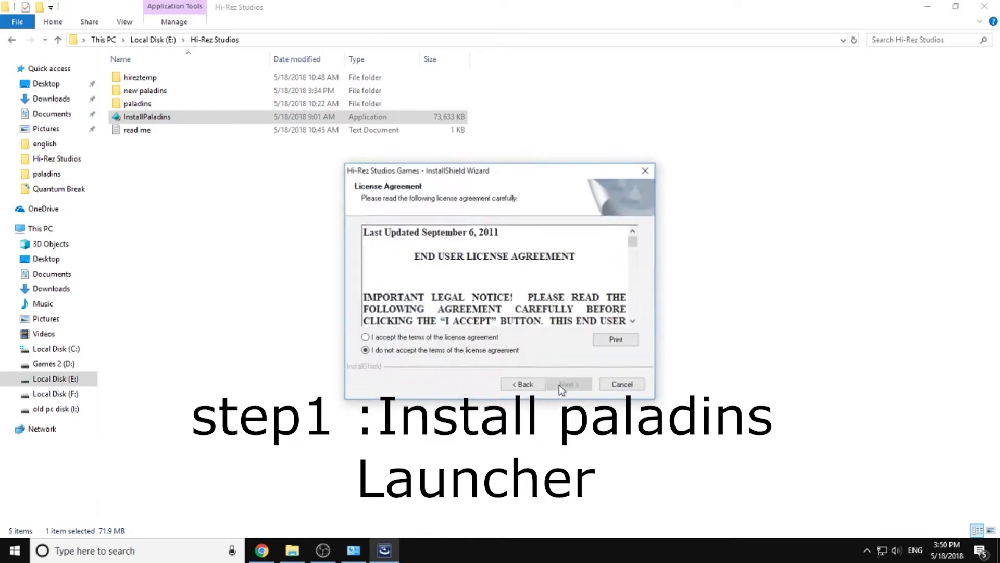
left_click(388, 337)
left_click(570, 385)
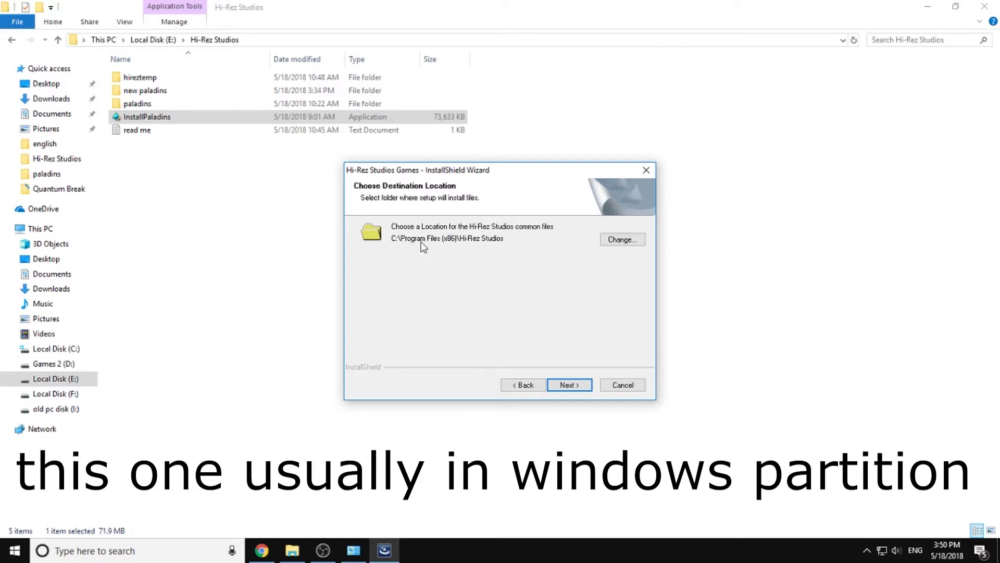
left_click(570, 385)
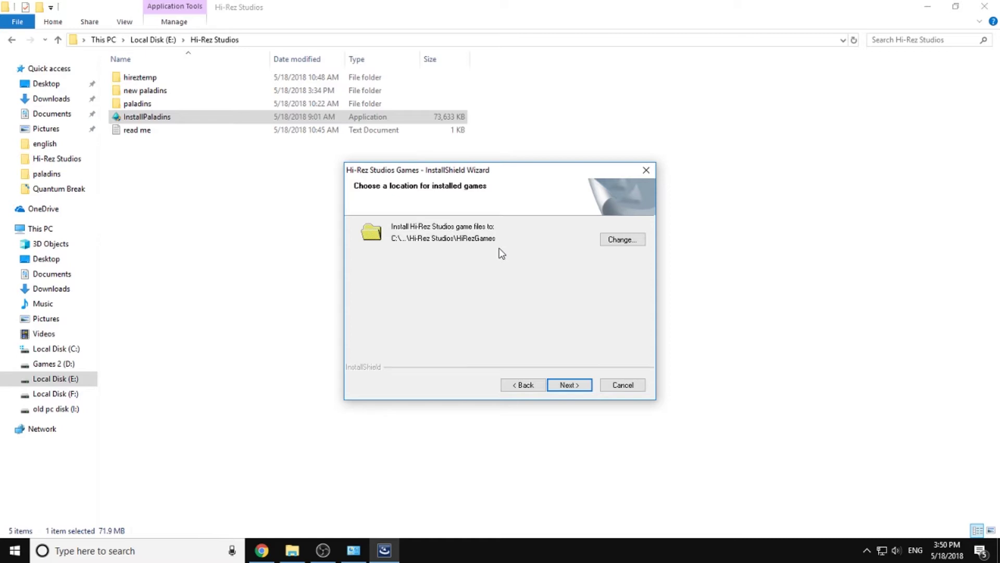
Change the install location for the game files to E:\Hi-Rez Studios and continue to the final setup page.
left_click(621, 239)
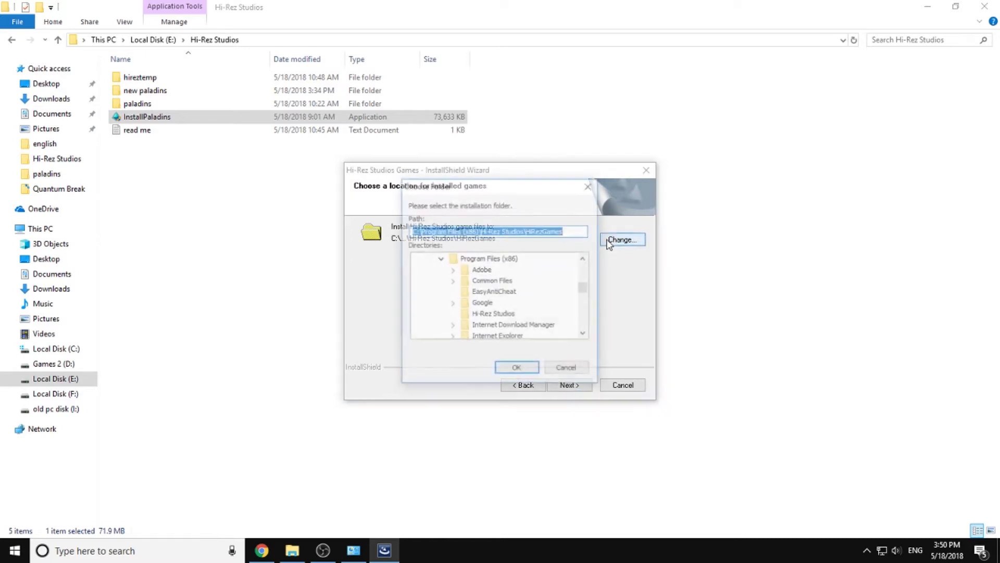
scroll(526, 286, "down", 3)
scroll(526, 285, "down", 5)
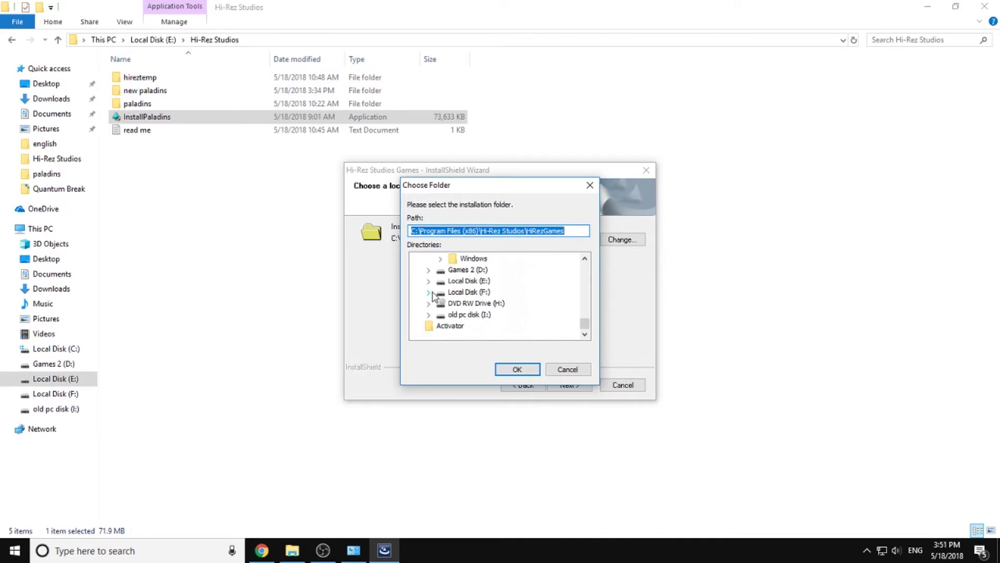
left_click(428, 281)
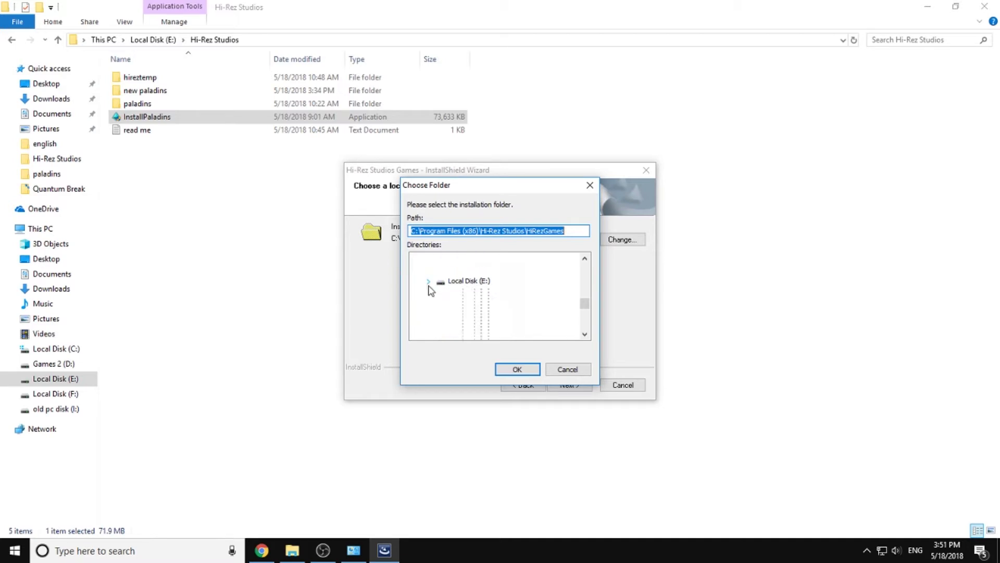
scroll(449, 285, "down", 5)
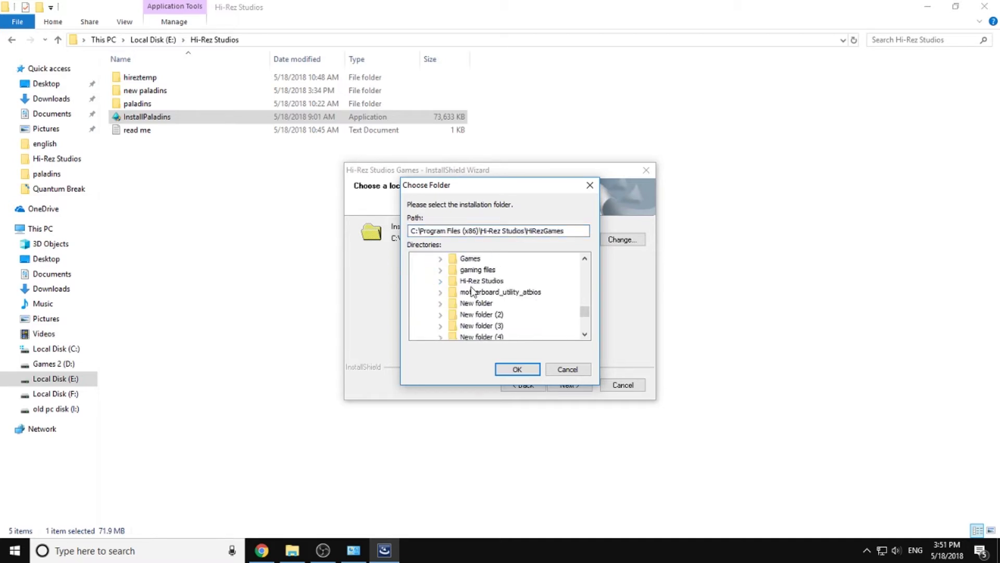
left_click(441, 282)
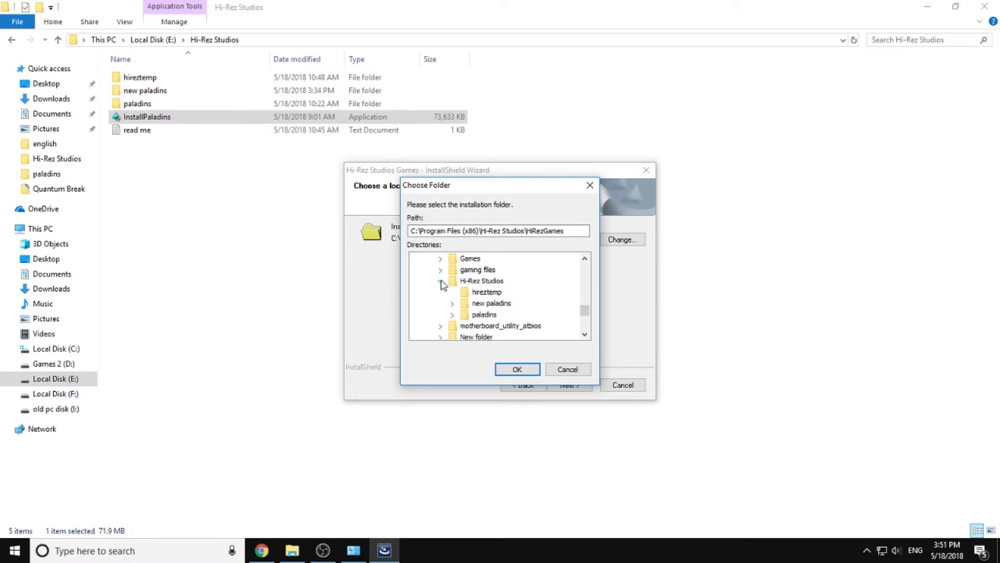
left_click(483, 282)
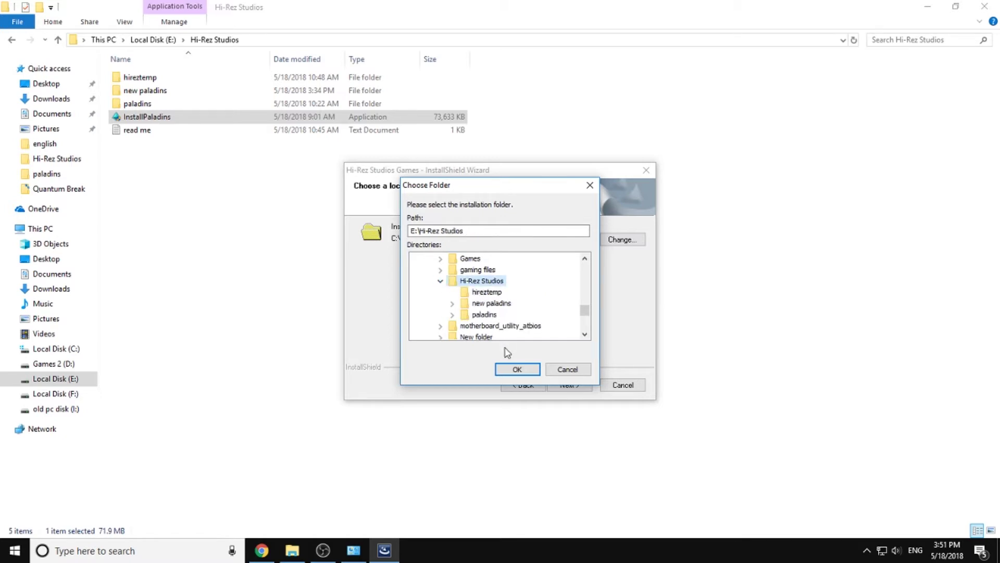
left_click(508, 369)
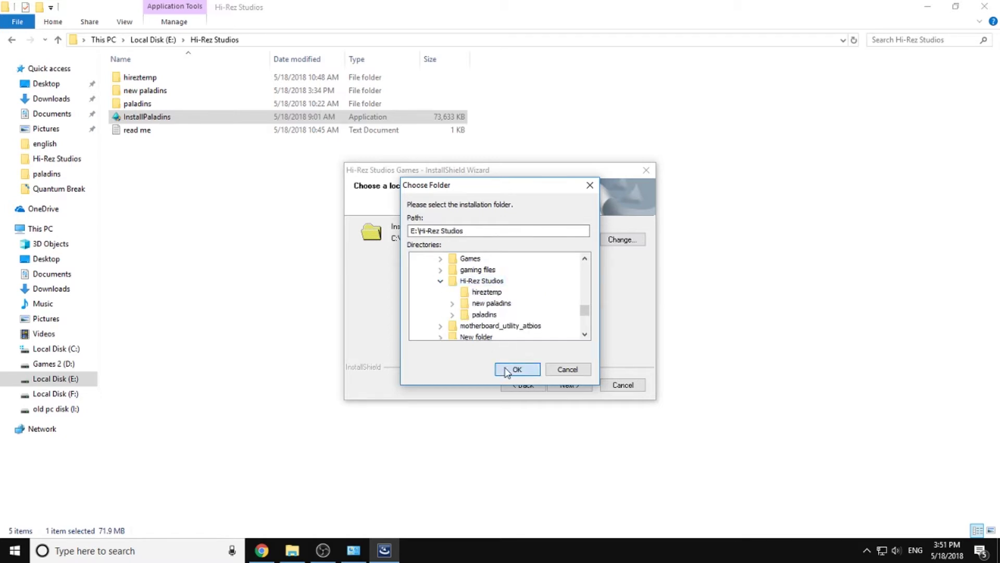
left_click(573, 384)
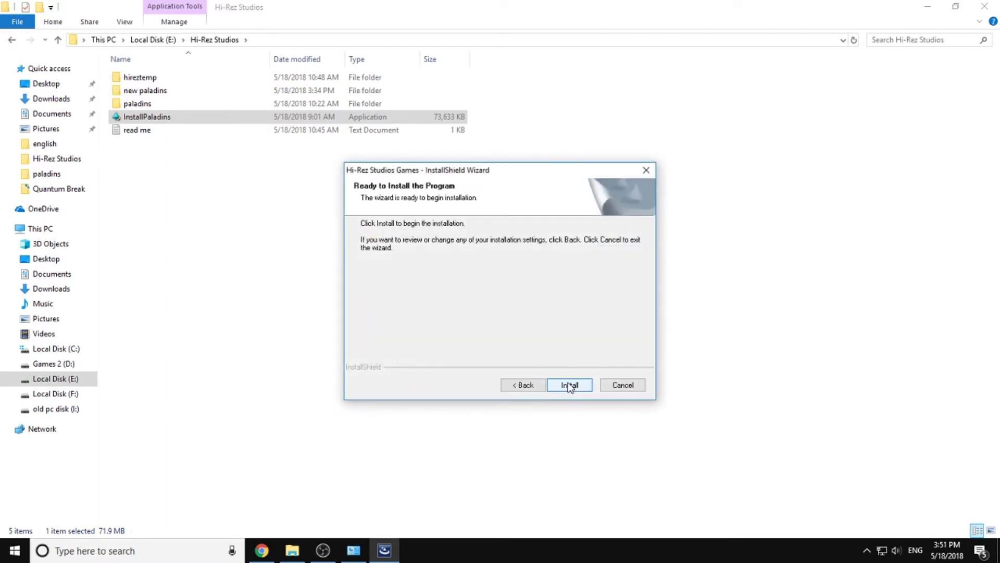
Install Hi-Rez Studios Games, finish the wizard and minimize the Paladins launcher.
left_click(570, 385)
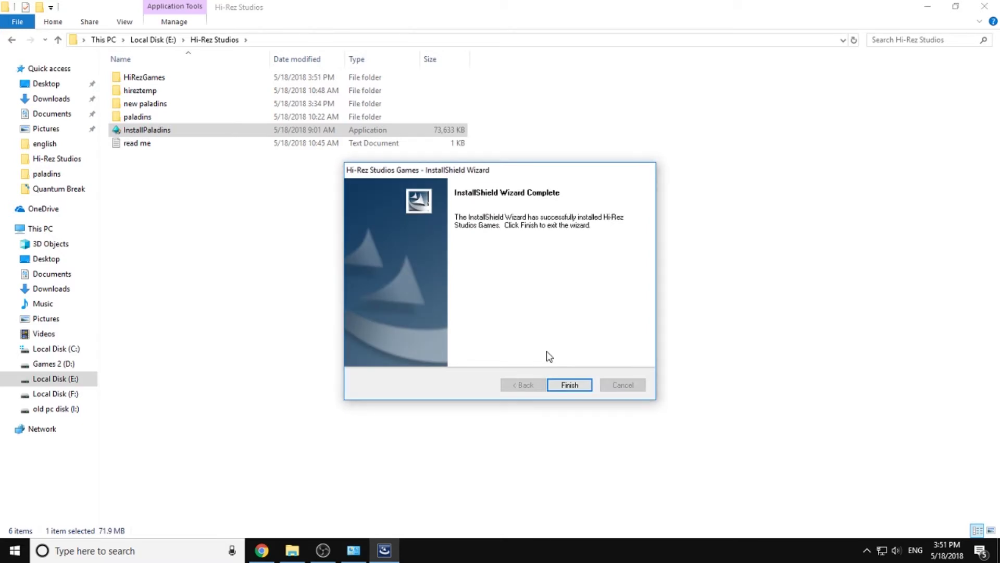
left_click(570, 385)
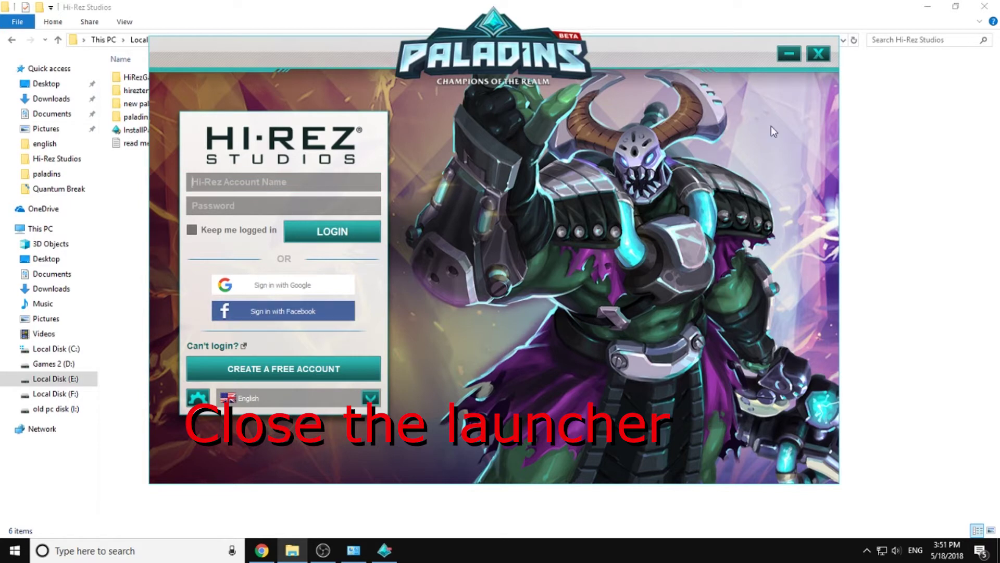
left_click(792, 61)
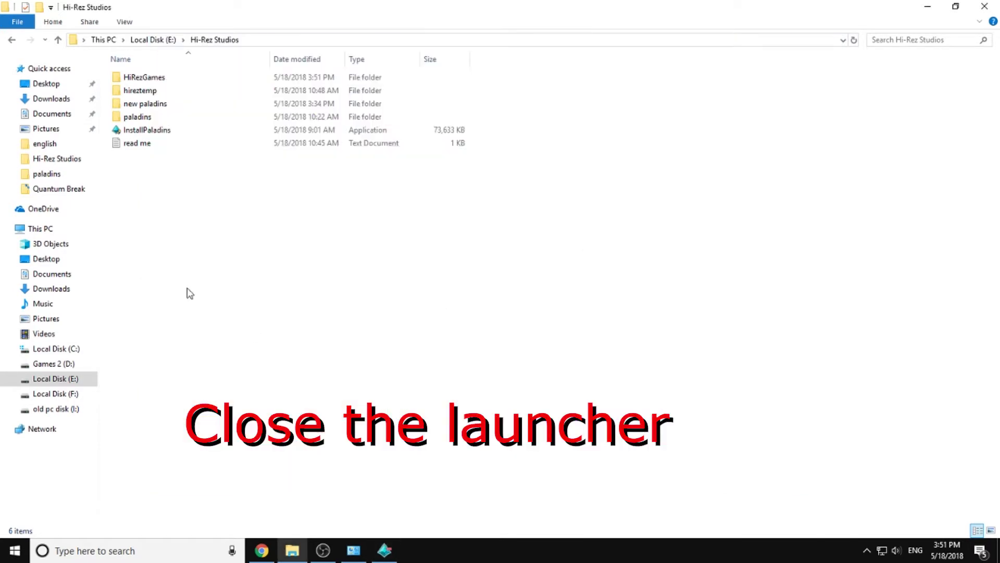
Copy the paladins folder from new paladins into the HiRezGames folder in E:\Hi-Rez Studios.
double_click(152, 105)
right_click(158, 79)
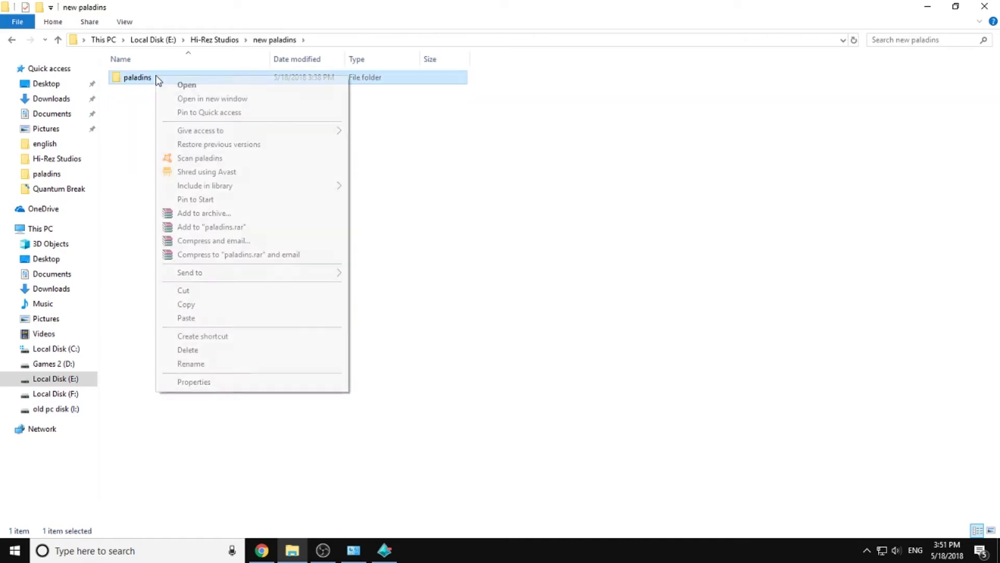
left_click(179, 306)
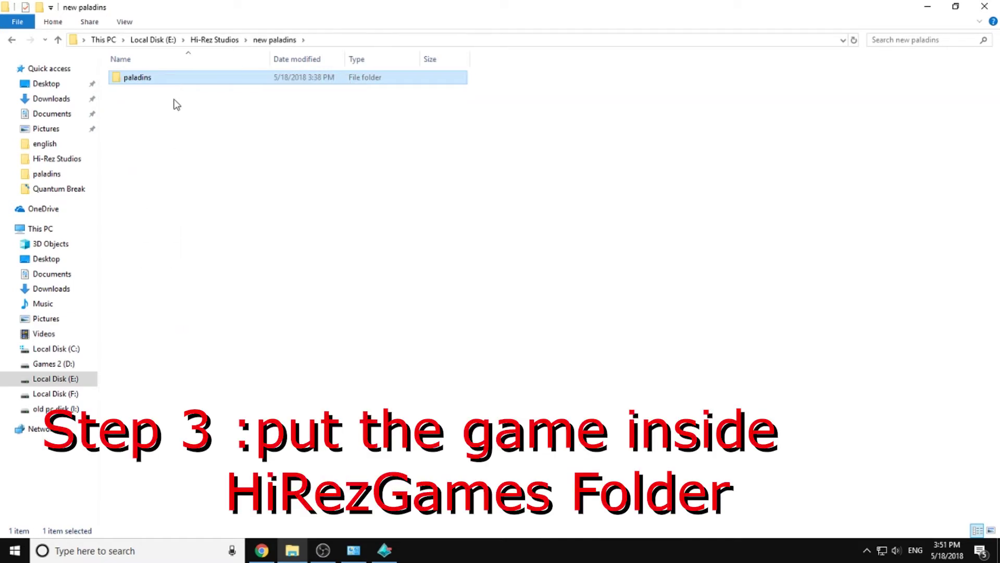
left_click(213, 41)
double_click(151, 79)
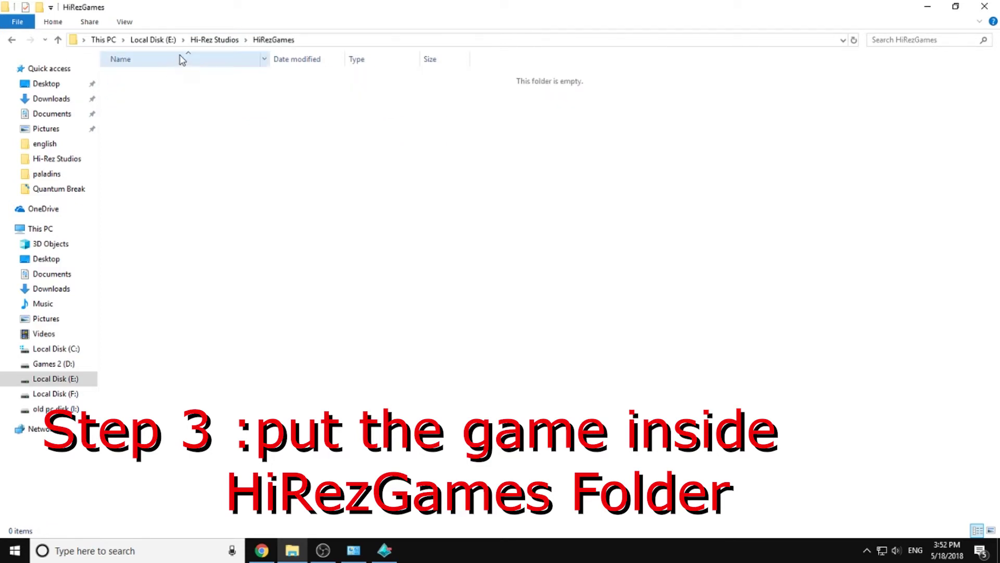
left_click(208, 41)
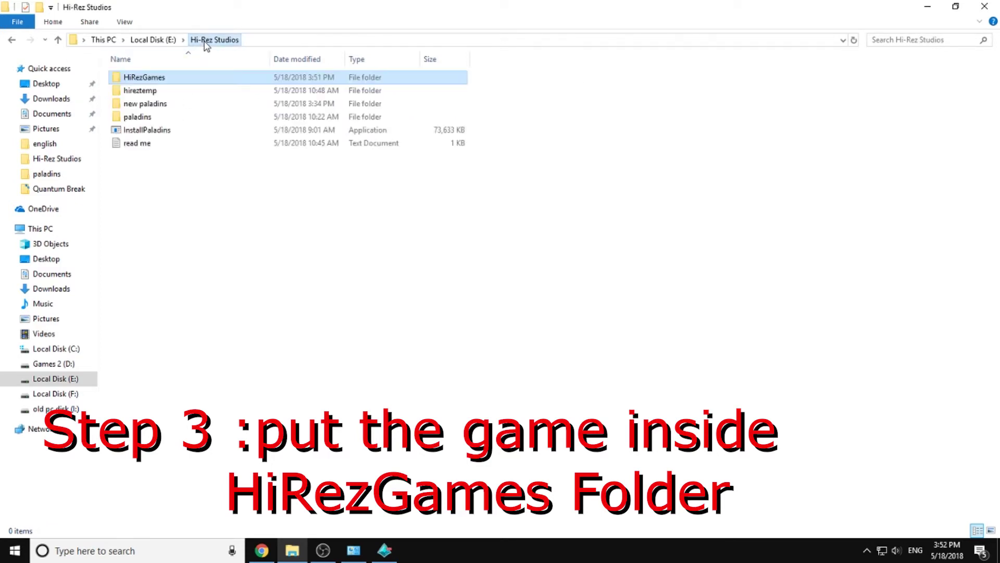
double_click(156, 83)
right_click(173, 112)
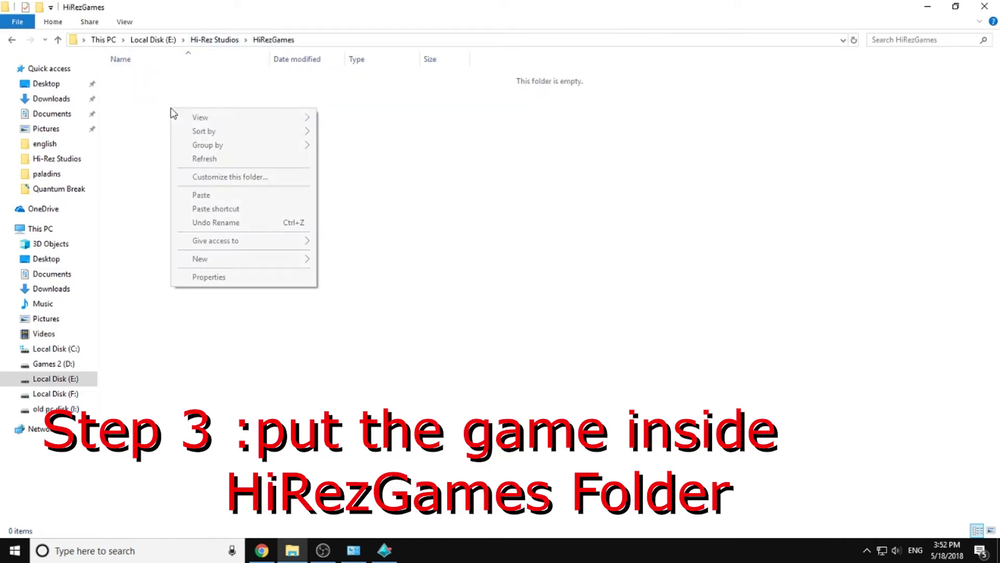
left_click(197, 196)
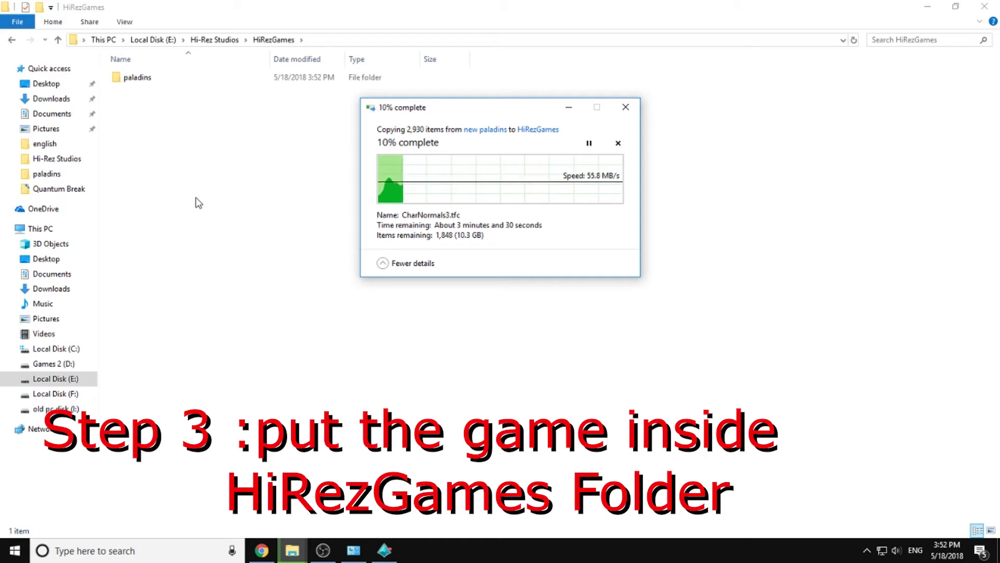
key("alt+Tab")
key("alt+Tab")
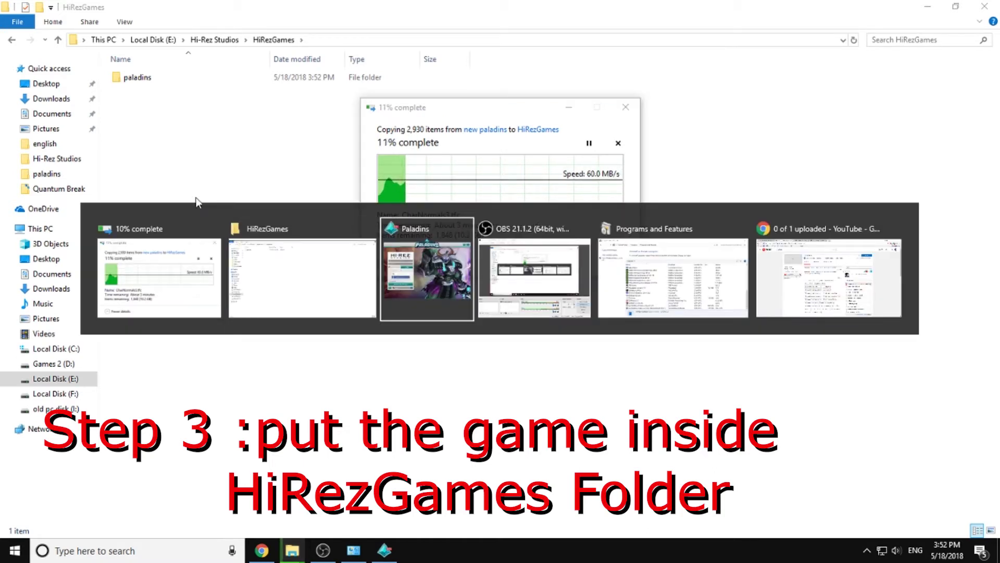
key("alt+Tab")
key("alt+Tab")
key("alt+Tab")
key("alt+Tab")
key("alt+Tab")
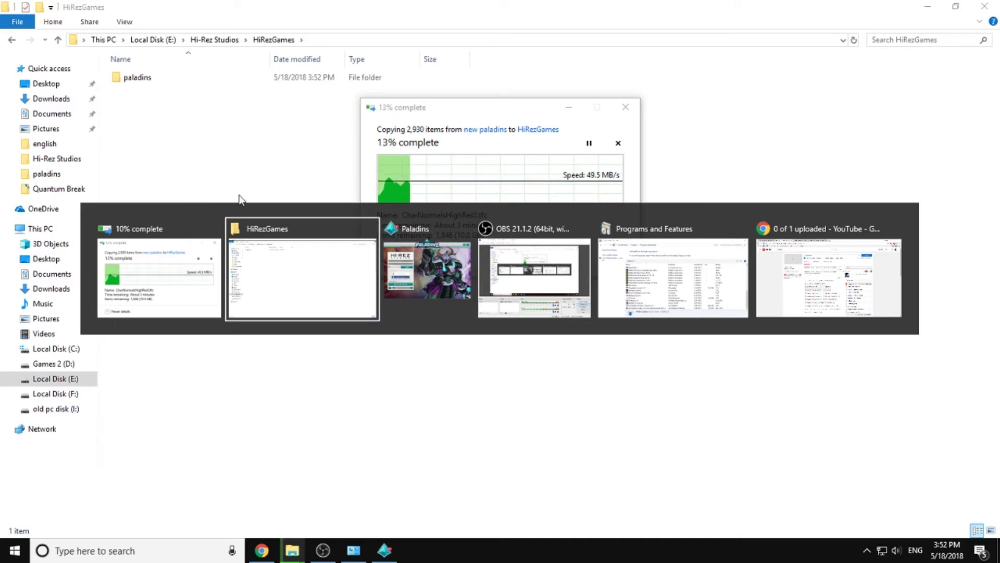
key("alt+Tab")
key("alt+Tab")
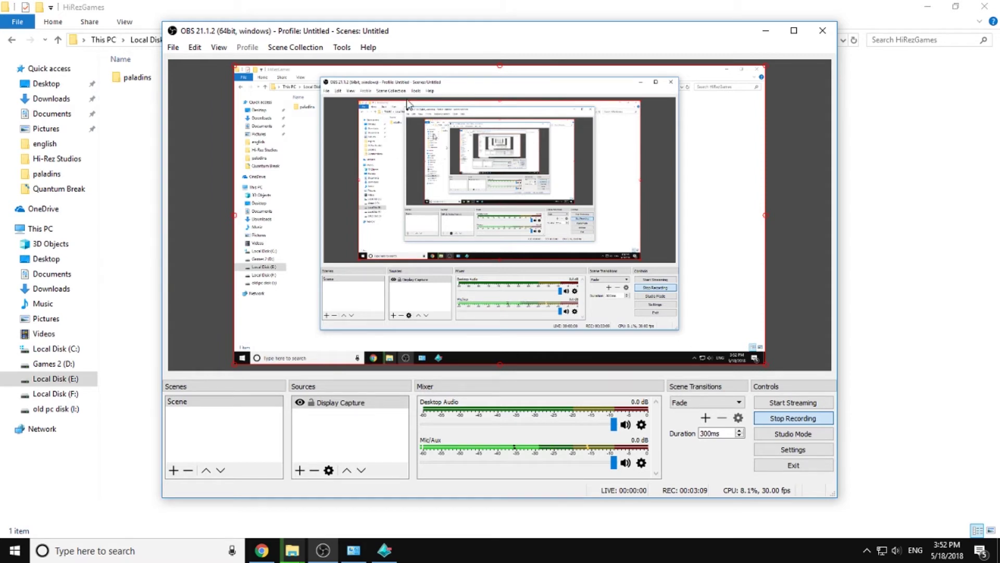
left_click(766, 30)
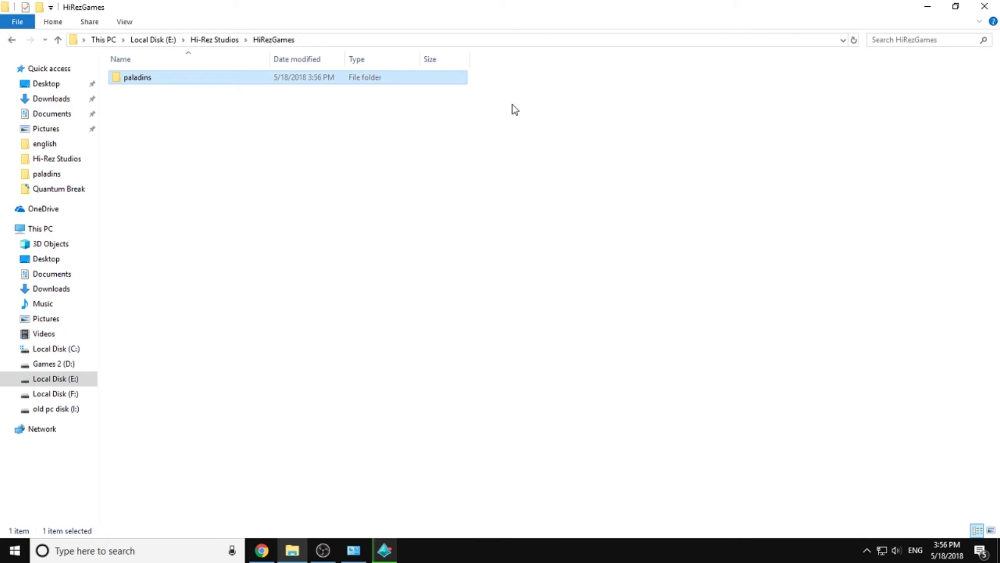
Restore the minimized Paladins launcher and close it completely.
left_click(475, 203)
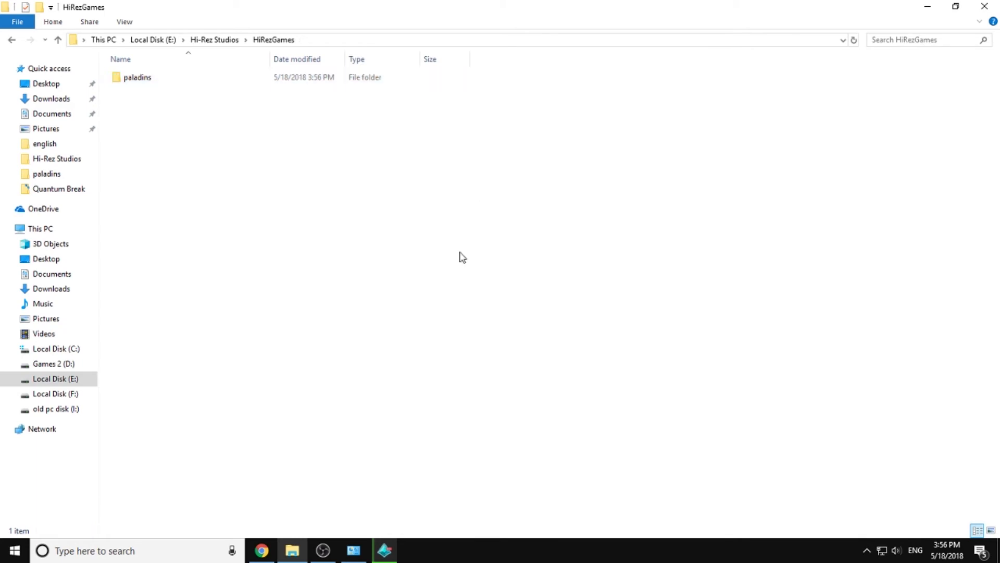
left_click(384, 550)
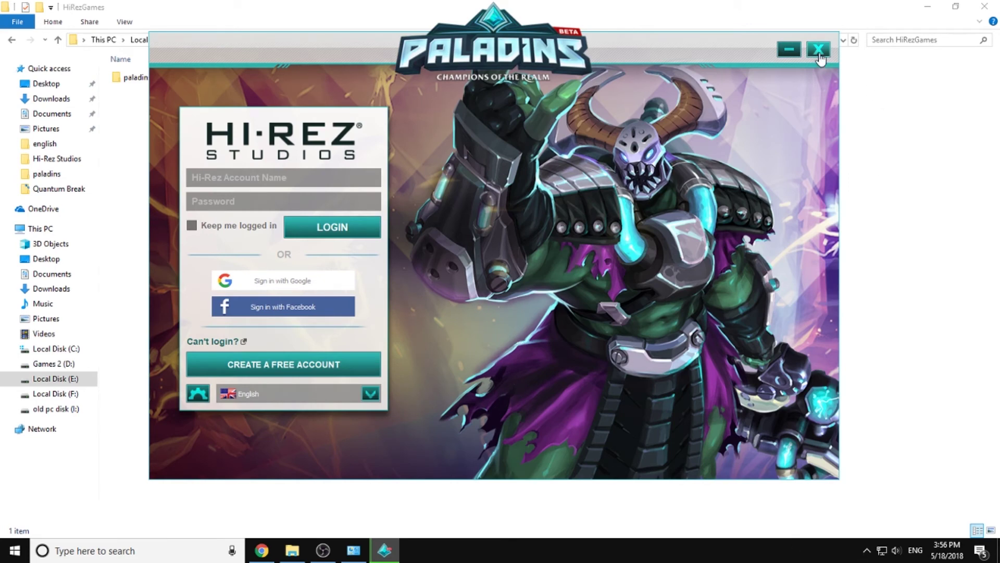
left_click(819, 49)
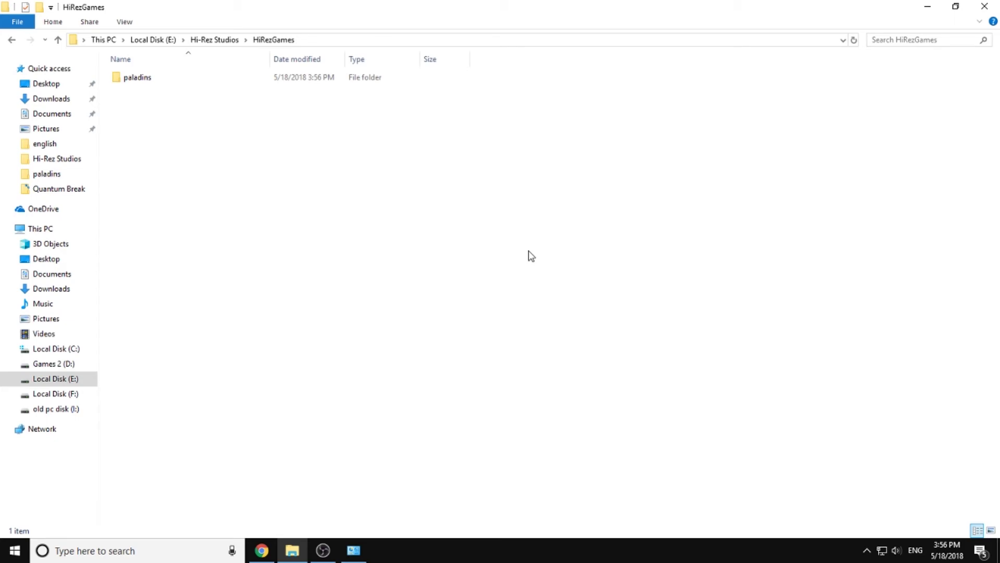
Start Paladins from its desktop shortcut and decline patching and updating games in the background.
key("super+d")
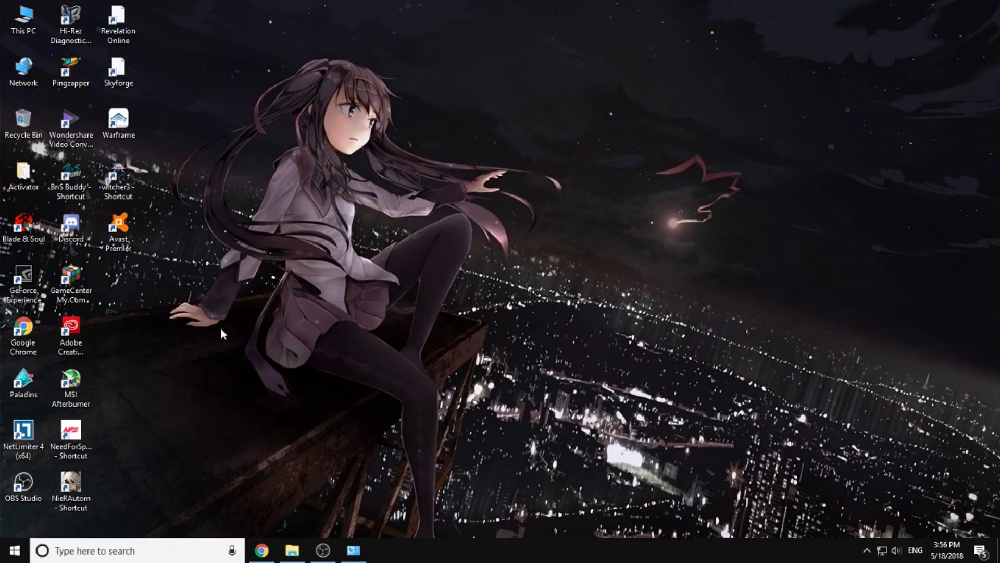
double_click(15, 384)
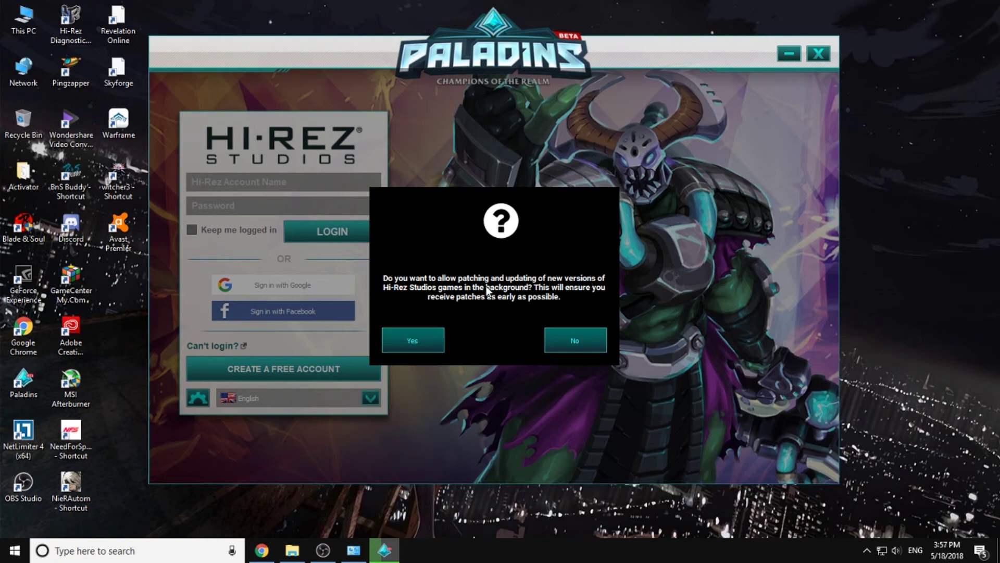
left_click(566, 339)
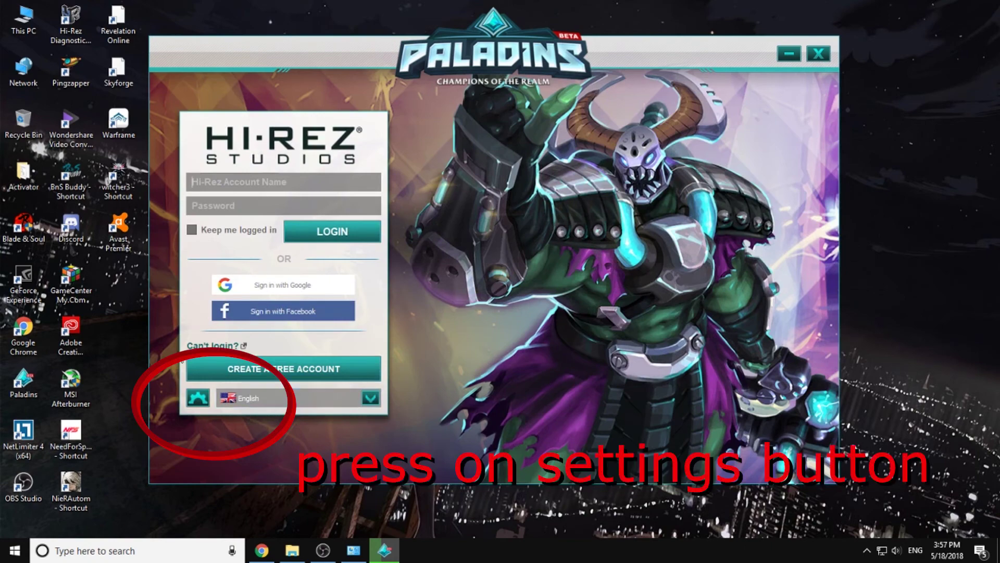
Open the Troubleshoot utility from the launcher's options and reinstall Paladins, confirming the request.
left_click(198, 399)
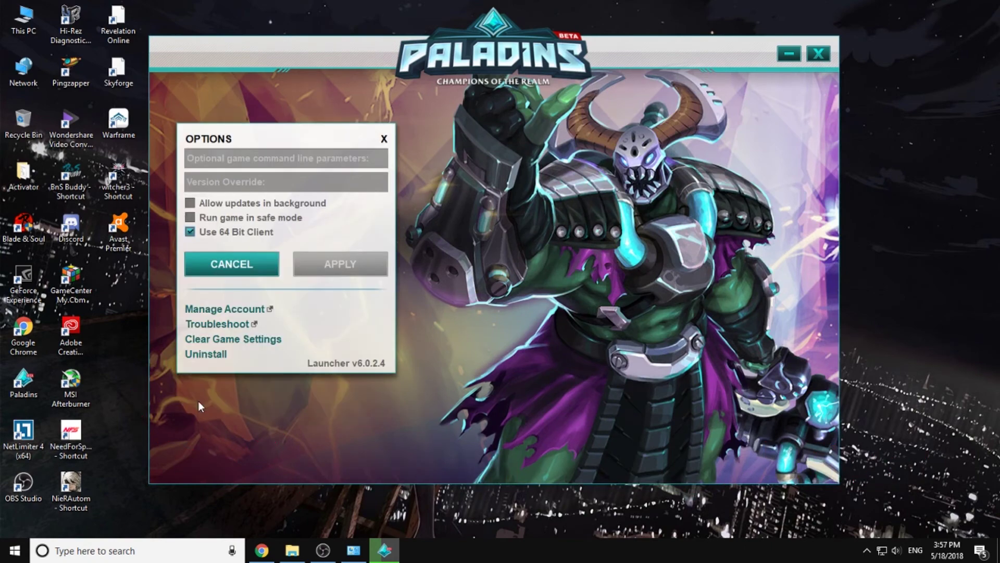
left_click(222, 326)
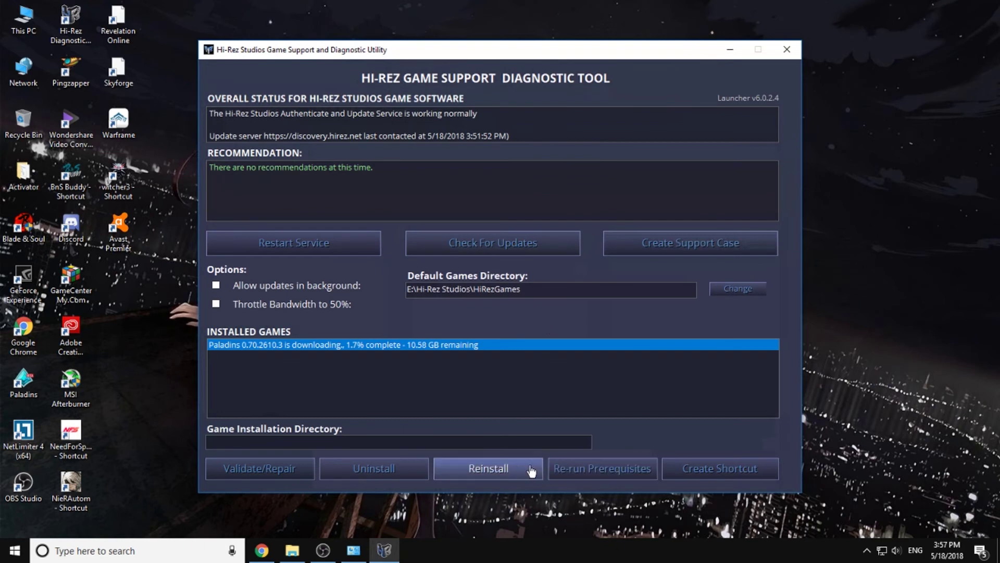
left_click(483, 471)
left_click(533, 315)
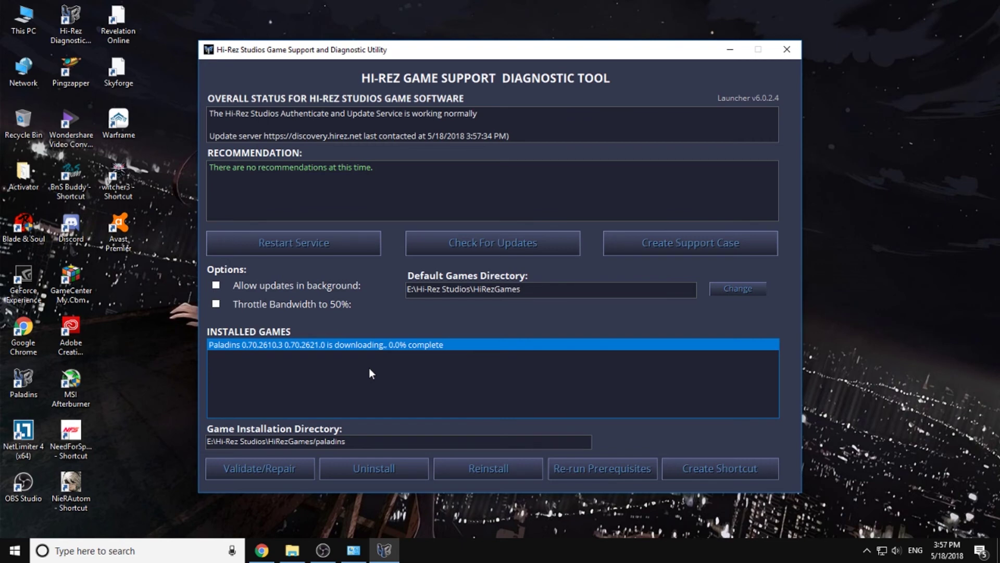
Restart the Hi-Rez Studios Authenticate and Update Service and close the diagnostic utility.
left_click(301, 243)
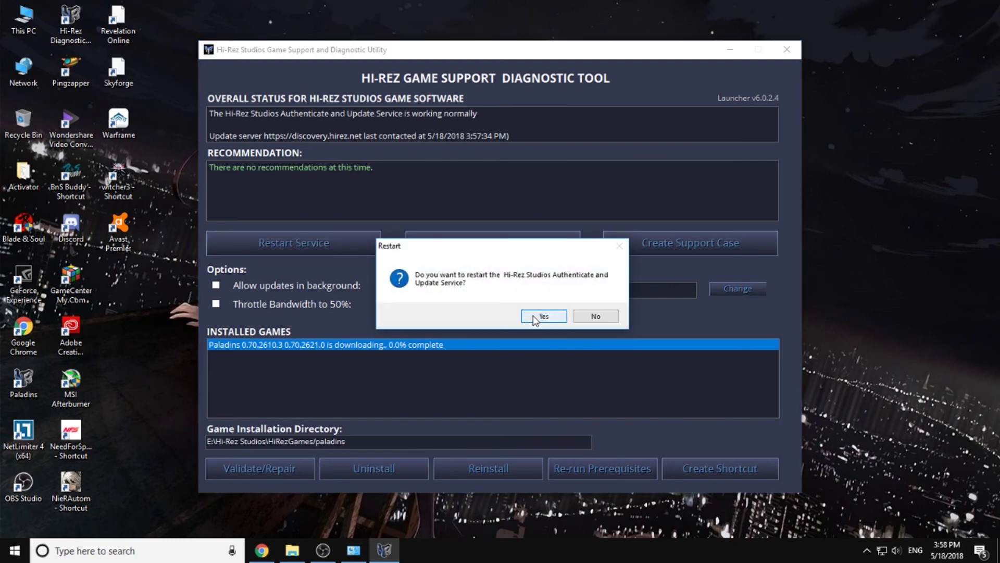
left_click(542, 316)
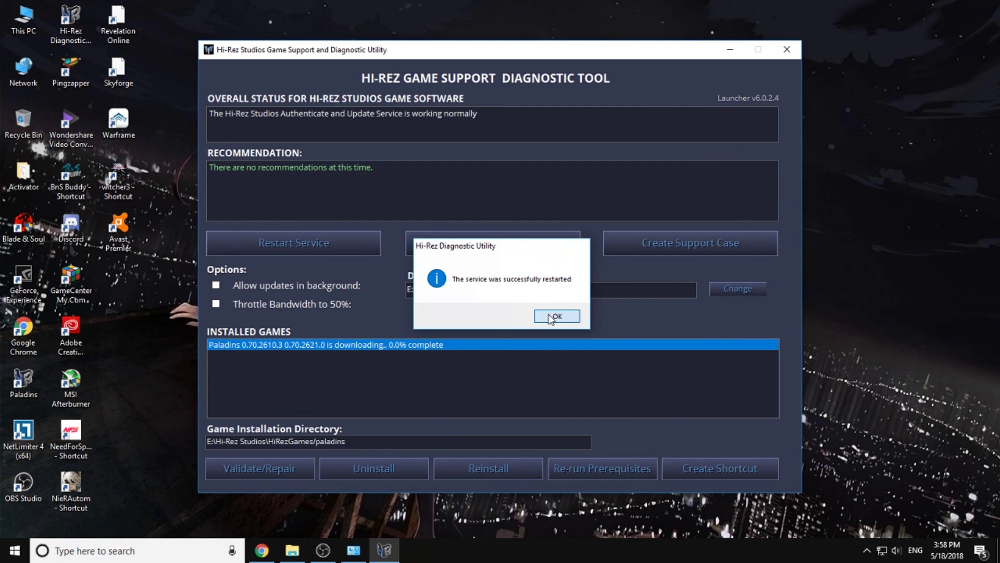
left_click(553, 317)
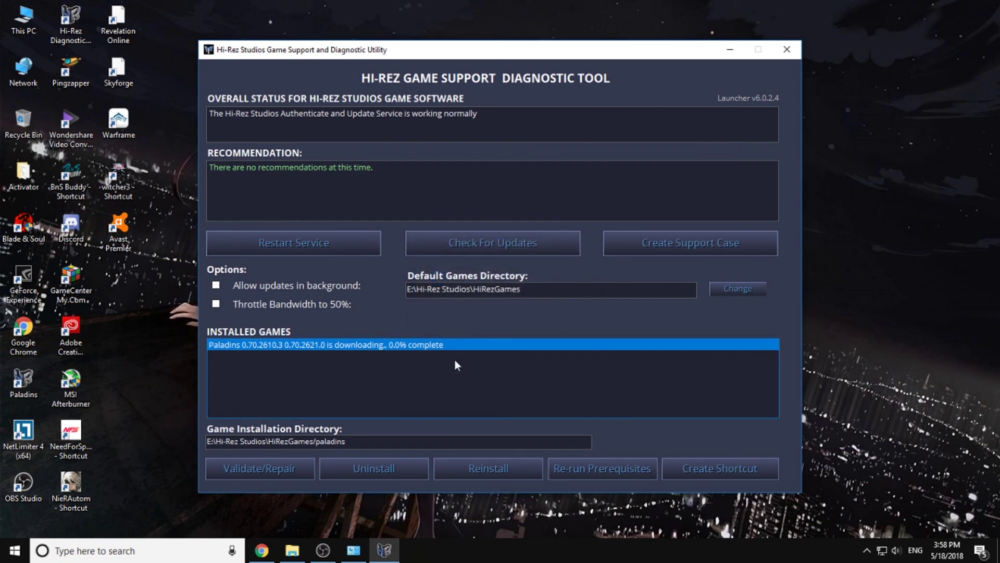
left_click(784, 52)
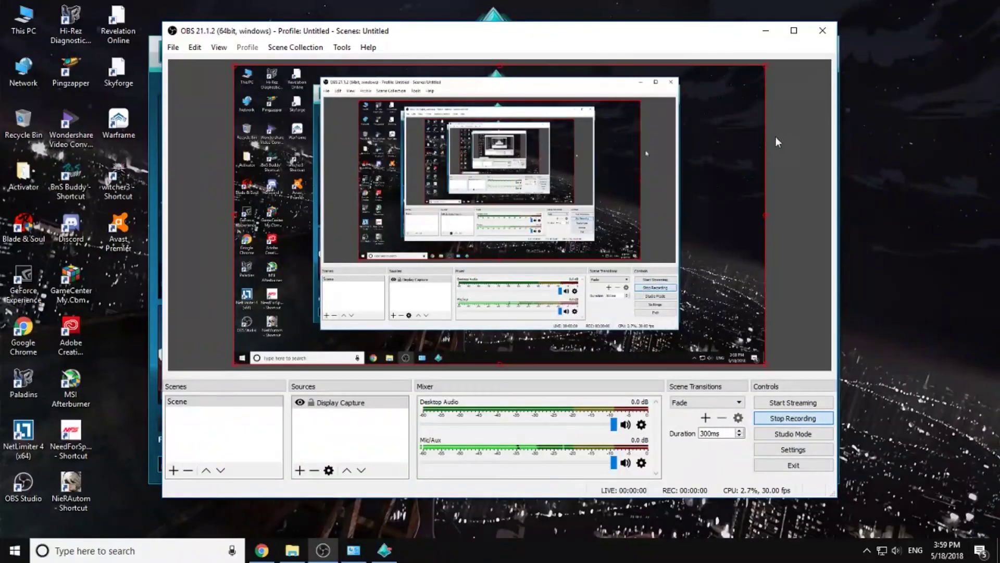
left_click(766, 30)
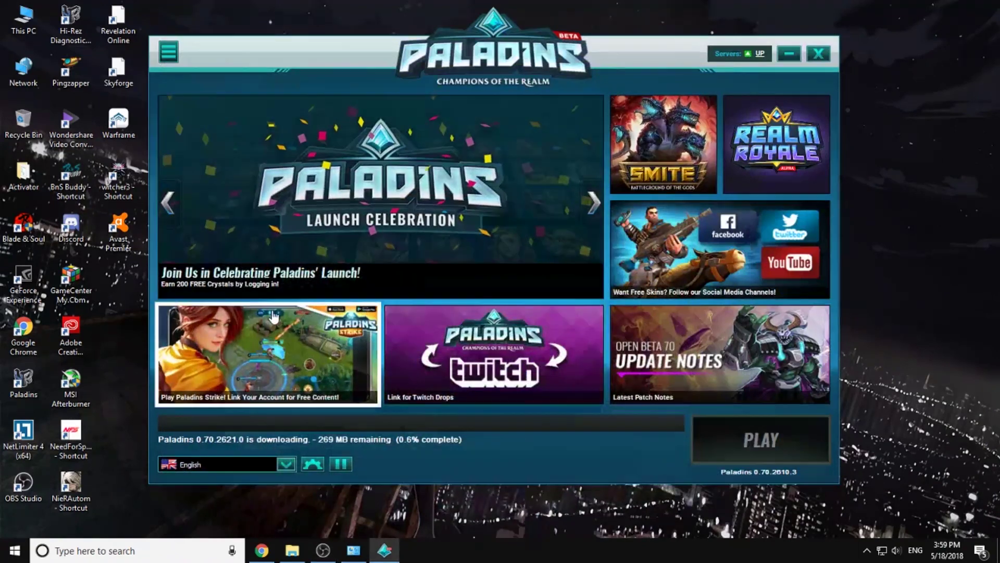